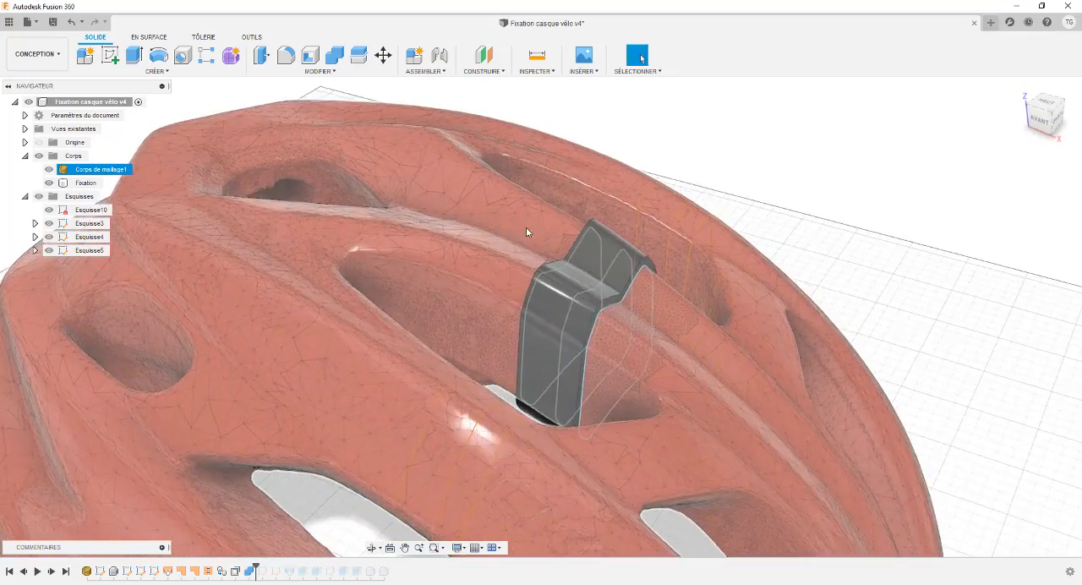
- Examine how the bracket sits on the helmet's central rib from several angles
{"action": "scroll", "coordinate": [522, 225], "scroll_direction": "up", "scroll_amount": 2}
{"action": "scroll", "coordinate": [522, 225], "scroll_direction": "down", "scroll_amount": 5}
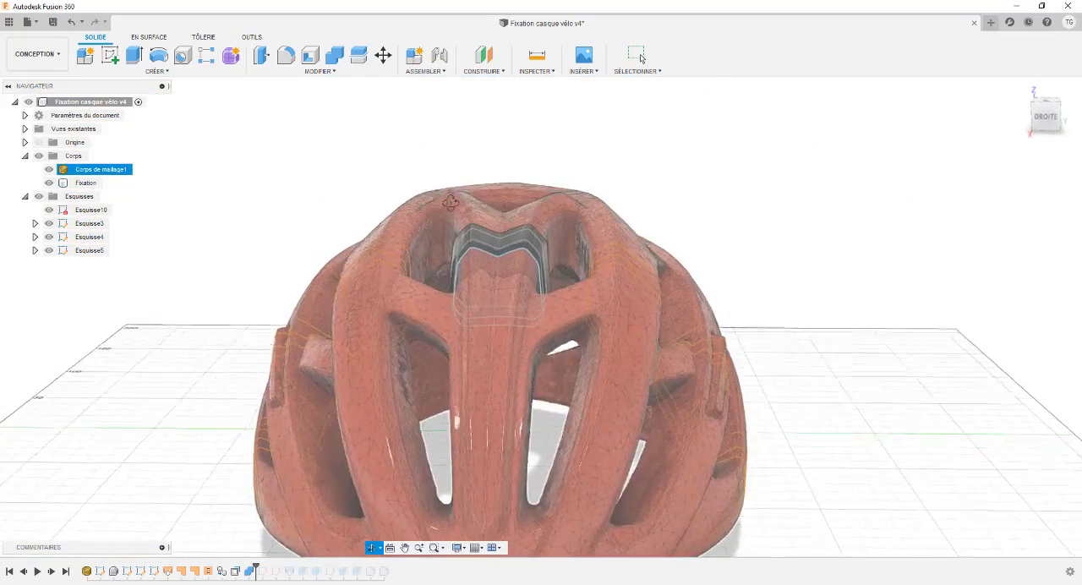
{"action": "left_click", "coordinate": [538, 243]}
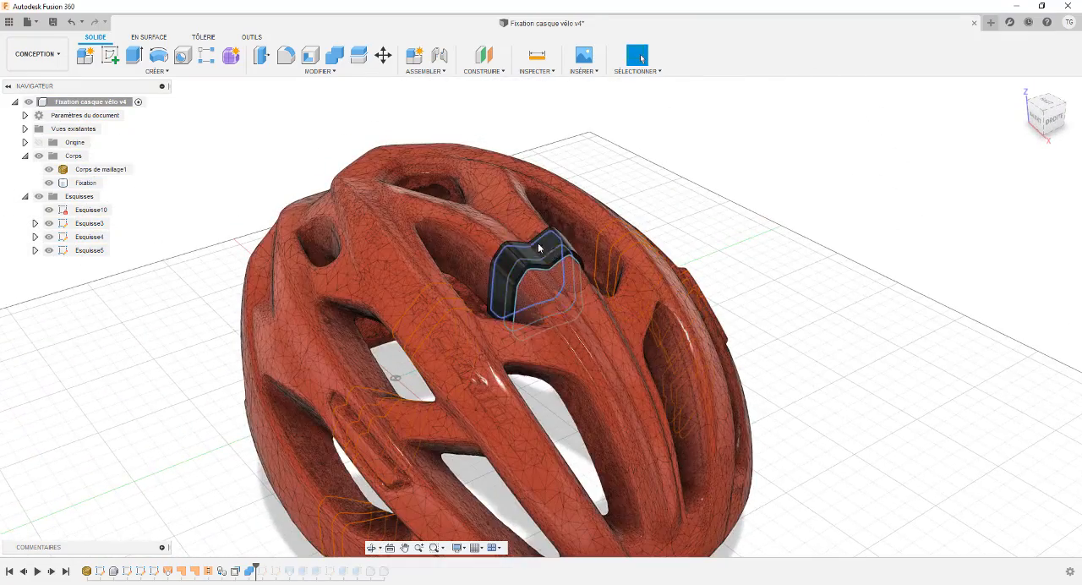
{"action": "scroll", "coordinate": [538, 245], "scroll_direction": "up", "scroll_amount": 3}
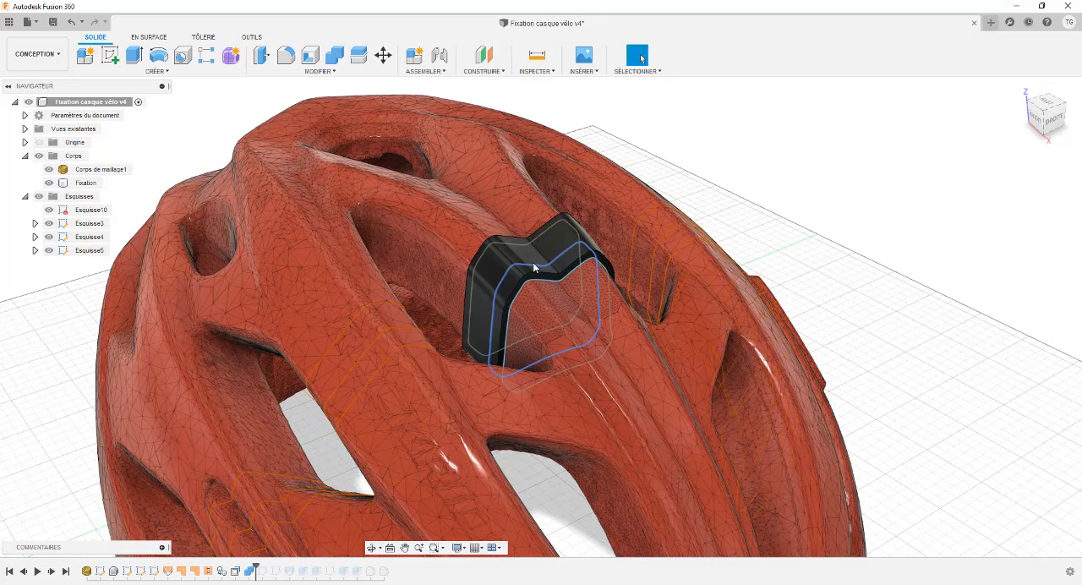
{"action": "left_click", "coordinate": [507, 209]}
{"action": "middle_click_drag", "start_coordinate": [506, 209], "coordinate": [510, 184], "text": "shift"}
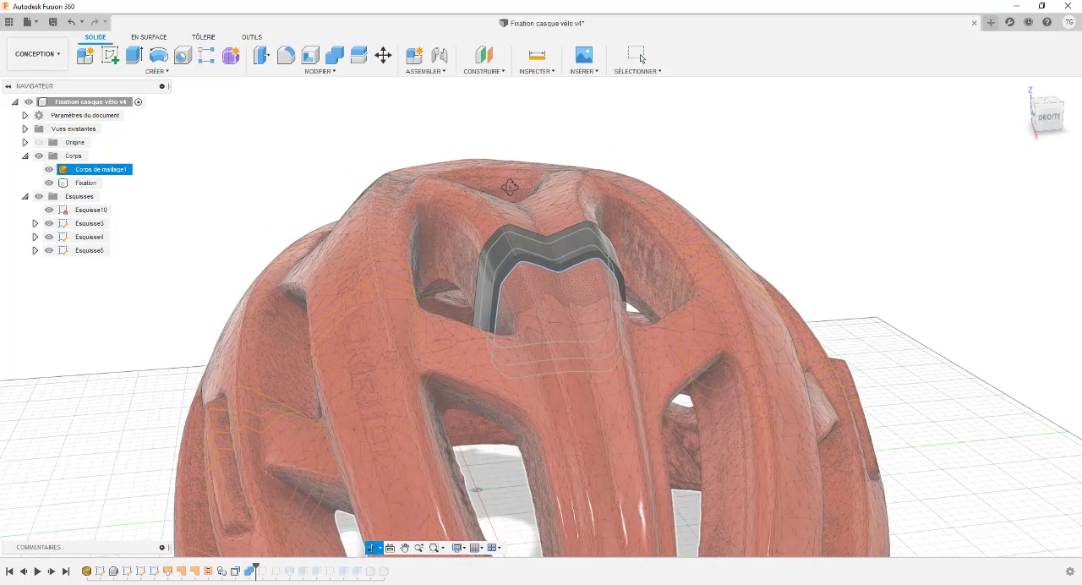
- Hide the helmet mesh body and the sketches Esquisse3, Esquisse4 and Esquisse5 so only the bracket body shows
{"action": "left_click", "coordinate": [131, 169]}
{"action": "left_click", "coordinate": [81, 172]}
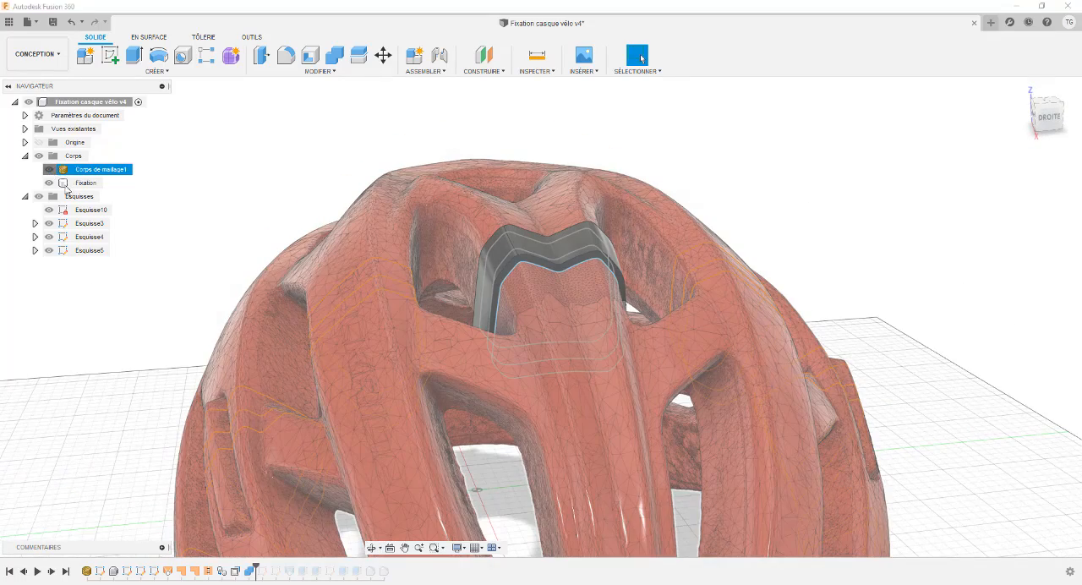
{"action": "key", "text": "v"}
{"action": "left_click", "coordinate": [49, 224]}
{"action": "left_click", "coordinate": [49, 238]}
{"action": "left_click", "coordinate": [49, 251]}
{"action": "middle_click_drag", "start_coordinate": [267, 225], "coordinate": [397, 224], "text": "shift"}
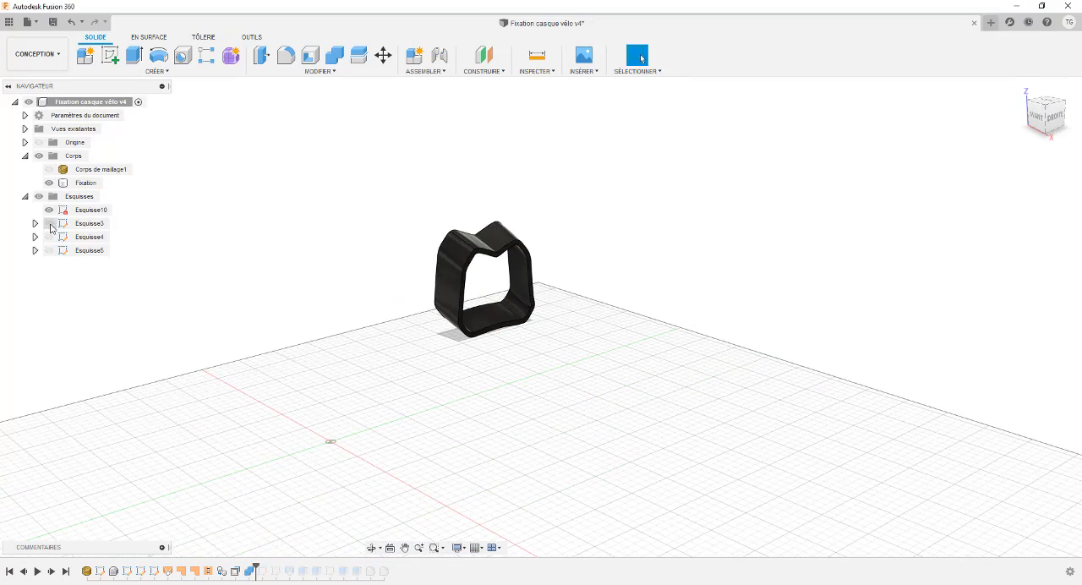
{"action": "middle_click_drag", "start_coordinate": [270, 203], "coordinate": [346, 198], "text": "shift"}
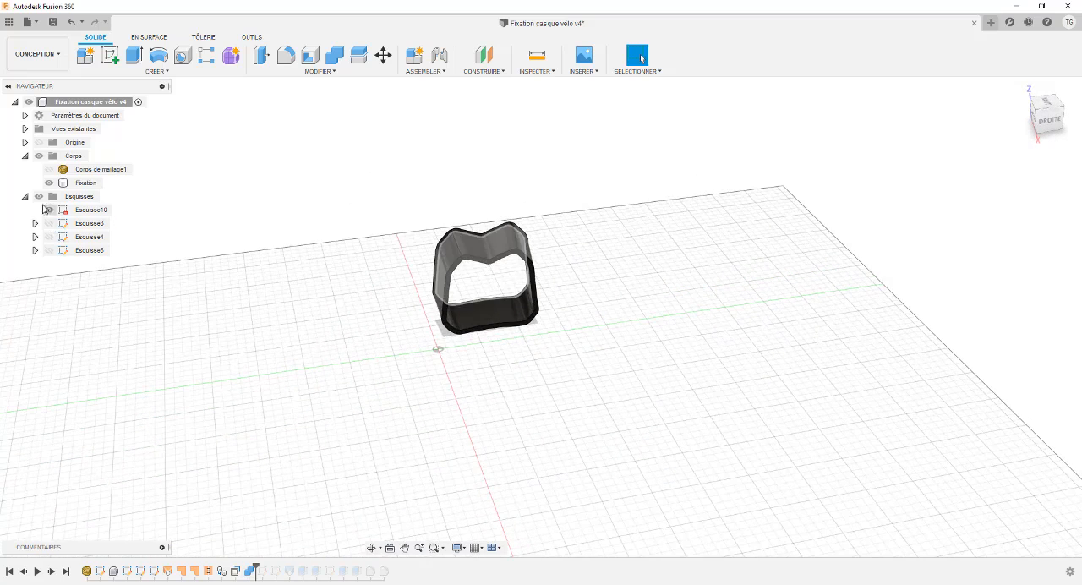
- Roll the design history forward to just after sketch Esquisse8
{"action": "right_click", "coordinate": [275, 575]}
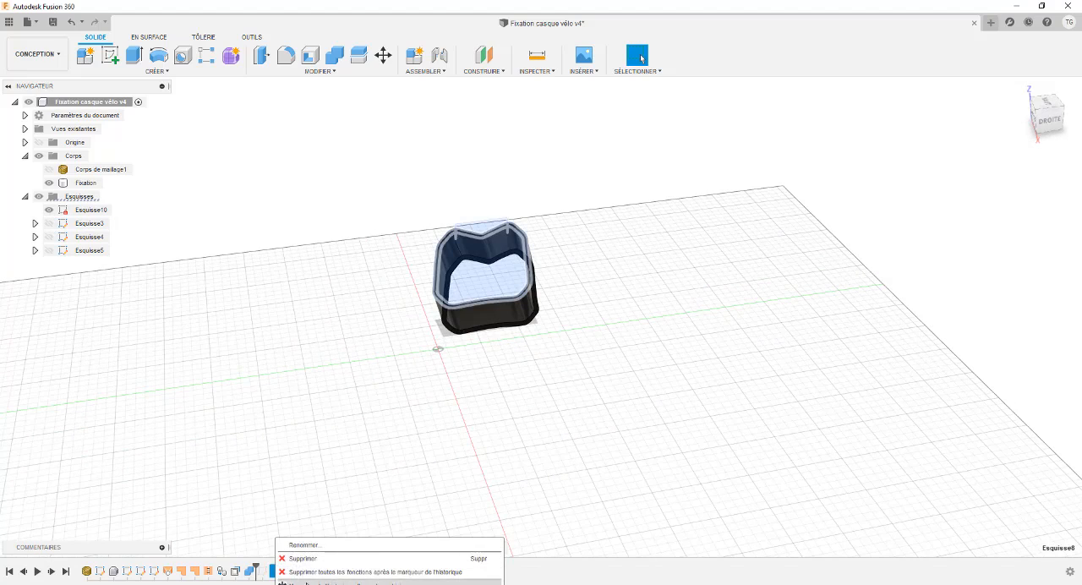
{"action": "left_click", "coordinate": [307, 572]}
{"action": "middle_click_drag", "start_coordinate": [376, 326], "coordinate": [378, 263], "text": "shift"}
{"action": "scroll", "coordinate": [420, 224], "scroll_direction": "up", "scroll_amount": 5}
{"action": "middle_click_drag", "start_coordinate": [421, 225], "coordinate": [540, 198], "text": "shift"}
- Examine the Esquisse7 contours on the bracket's front end by selecting the areas above its notched edge
{"action": "left_click", "coordinate": [511, 279]}
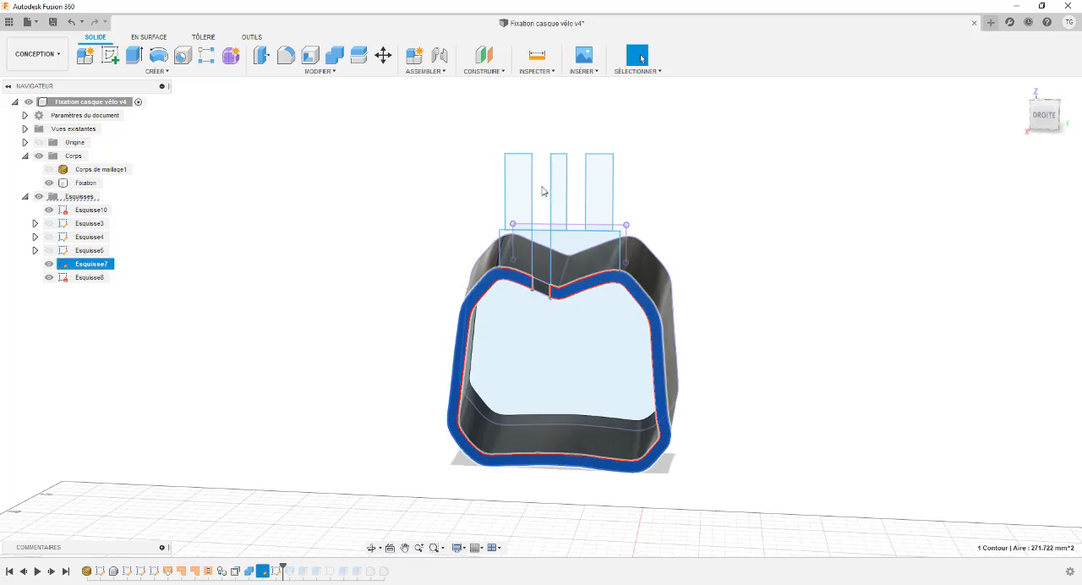
{"action": "key", "text": "Escape"}
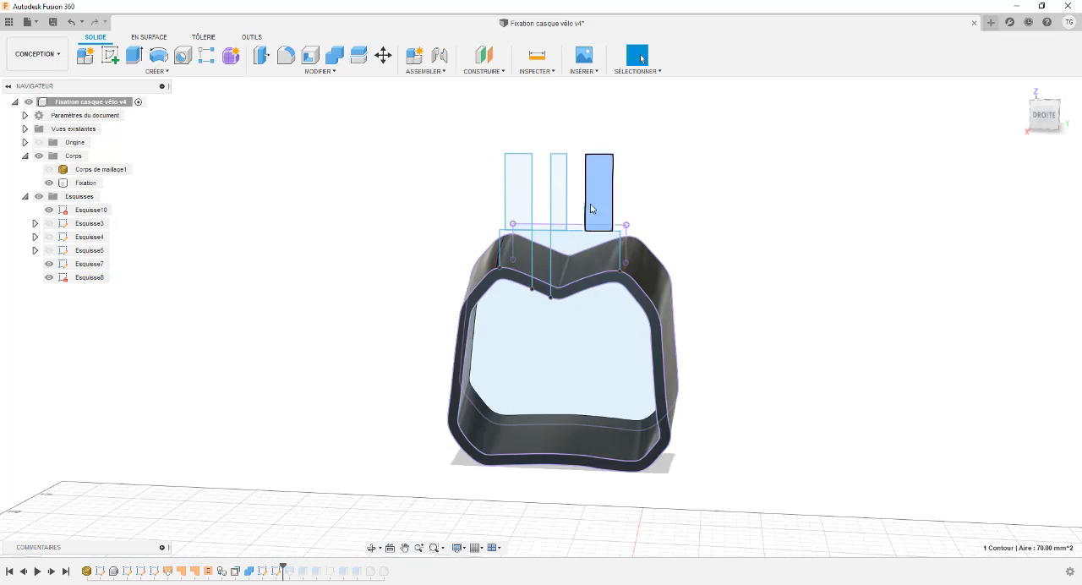
{"action": "left_click", "coordinate": [576, 253]}
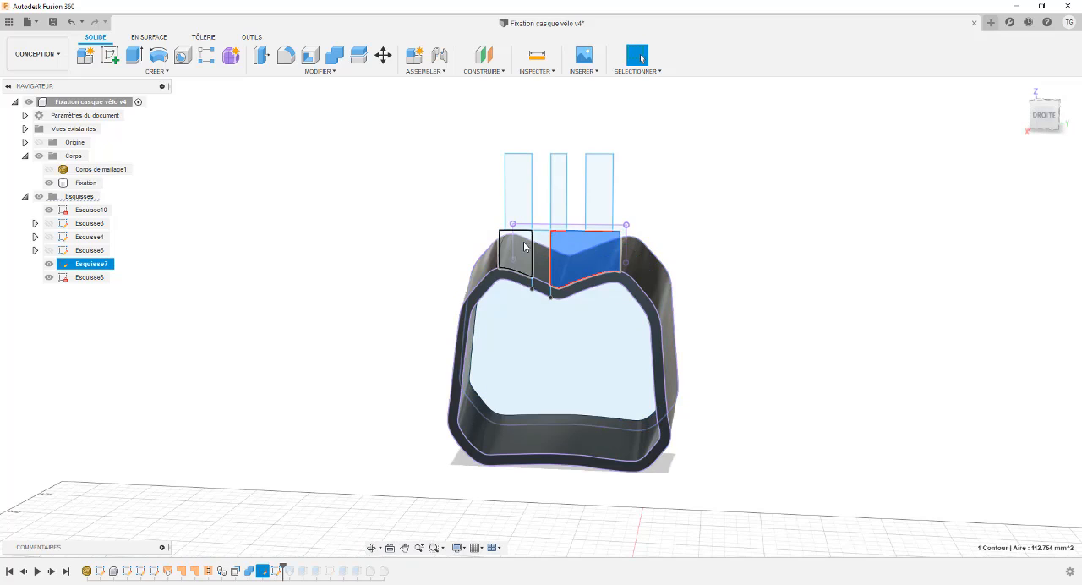
{"action": "left_click", "coordinate": [524, 246]}
{"action": "middle_click_drag", "start_coordinate": [443, 213], "coordinate": [477, 213], "text": "shift"}
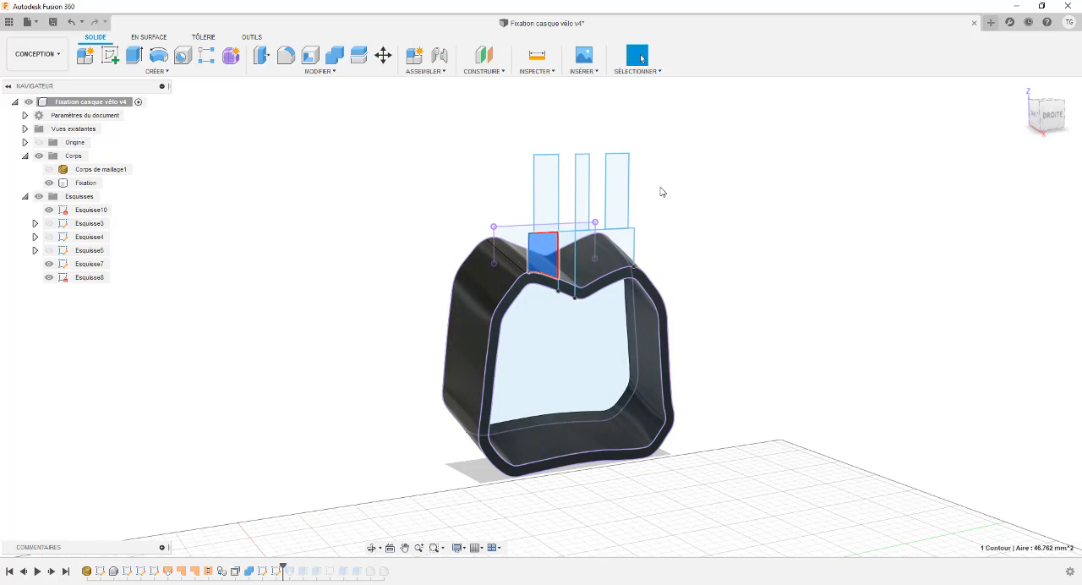
{"action": "middle_click_drag", "start_coordinate": [440, 185], "coordinate": [250, 179], "text": "shift"}
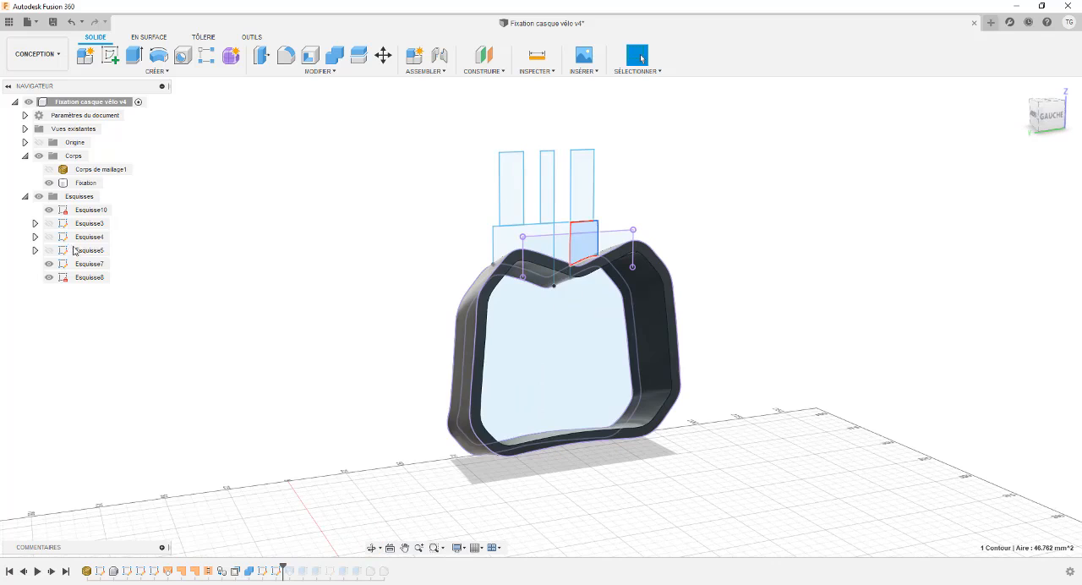
- Select sketch Esquisse8 and examine its profile on the opposite end of the bracket
{"action": "left_click", "coordinate": [93, 277]}
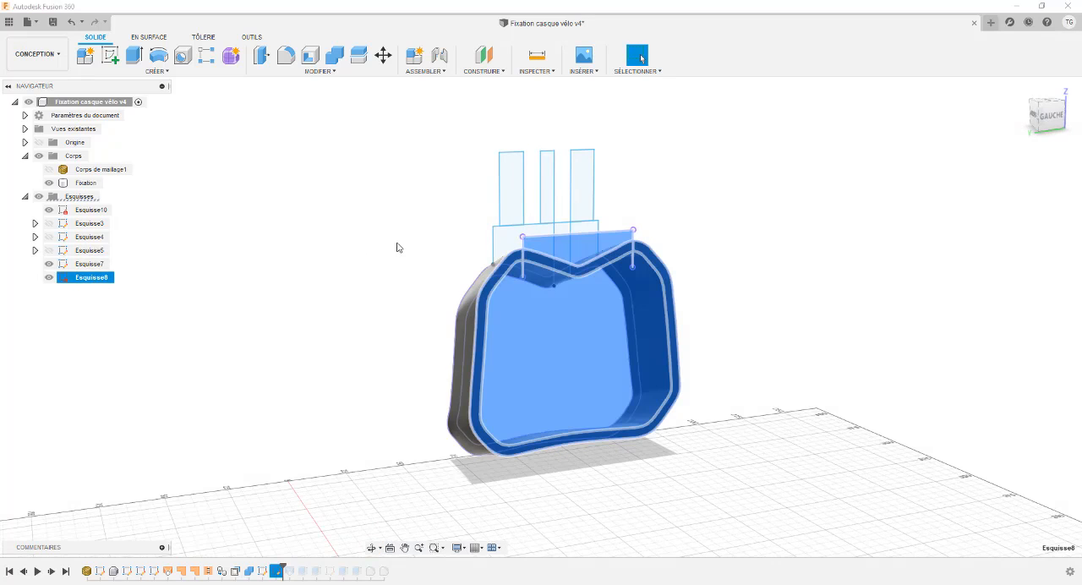
{"action": "middle_click_drag", "start_coordinate": [395, 247], "coordinate": [239, 234], "text": "shift"}
{"action": "scroll", "coordinate": [554, 230], "scroll_direction": "up", "scroll_amount": 5}
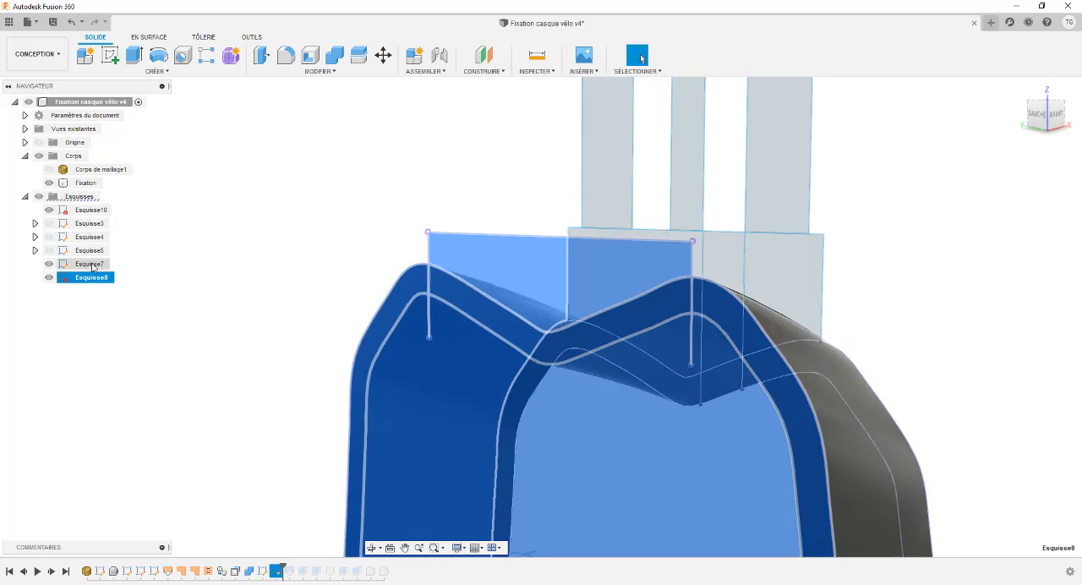
{"action": "scroll", "coordinate": [473, 172], "scroll_direction": "down", "scroll_amount": 5}
{"action": "middle_click_drag", "start_coordinate": [459, 160], "coordinate": [446, 175], "text": "shift"}
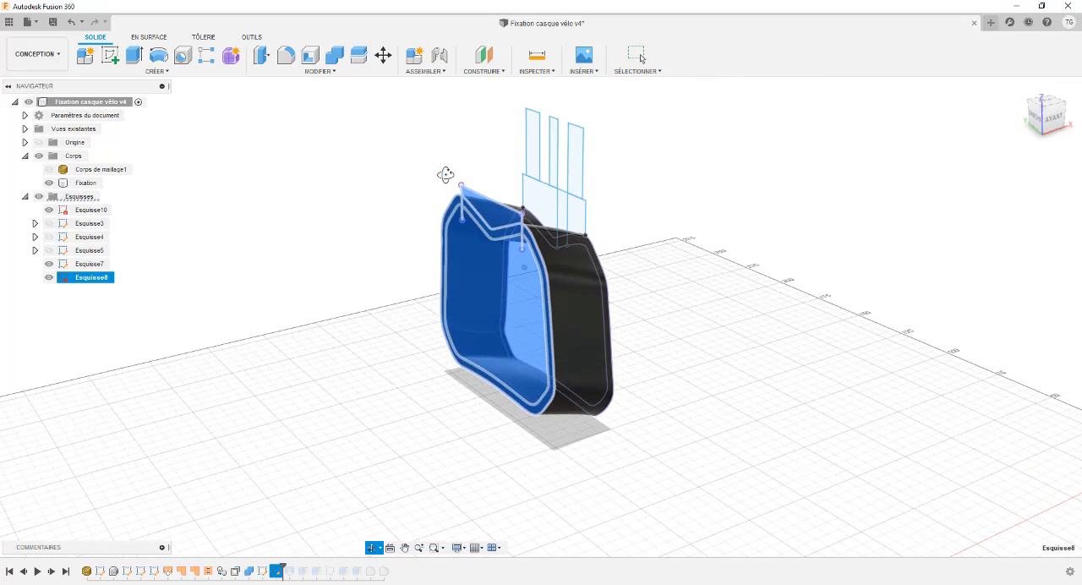
{"action": "left_click", "coordinate": [427, 175]}
- Roll the history forward to include Lissage4 and inspect the lofted block on top of the bracket
{"action": "right_click", "coordinate": [292, 571]}
{"action": "left_click", "coordinate": [336, 582]}
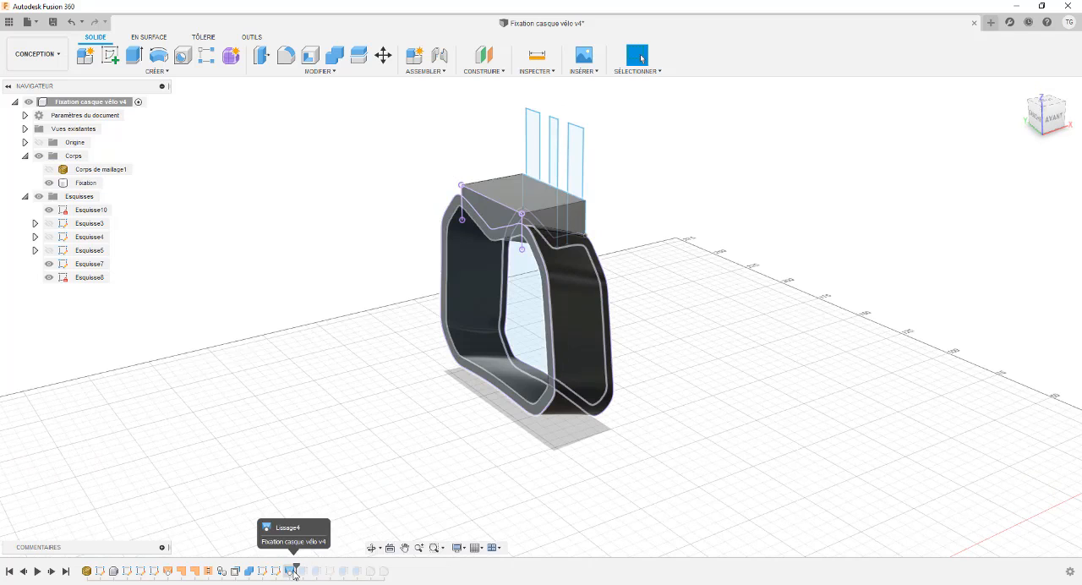
{"action": "middle_click_drag", "start_coordinate": [372, 224], "coordinate": [551, 159], "text": "shift"}
{"action": "left_click", "coordinate": [551, 155]}
{"action": "middle_click_drag", "start_coordinate": [337, 204], "coordinate": [448, 198], "text": "shift"}
{"action": "left_click", "coordinate": [375, 199]}
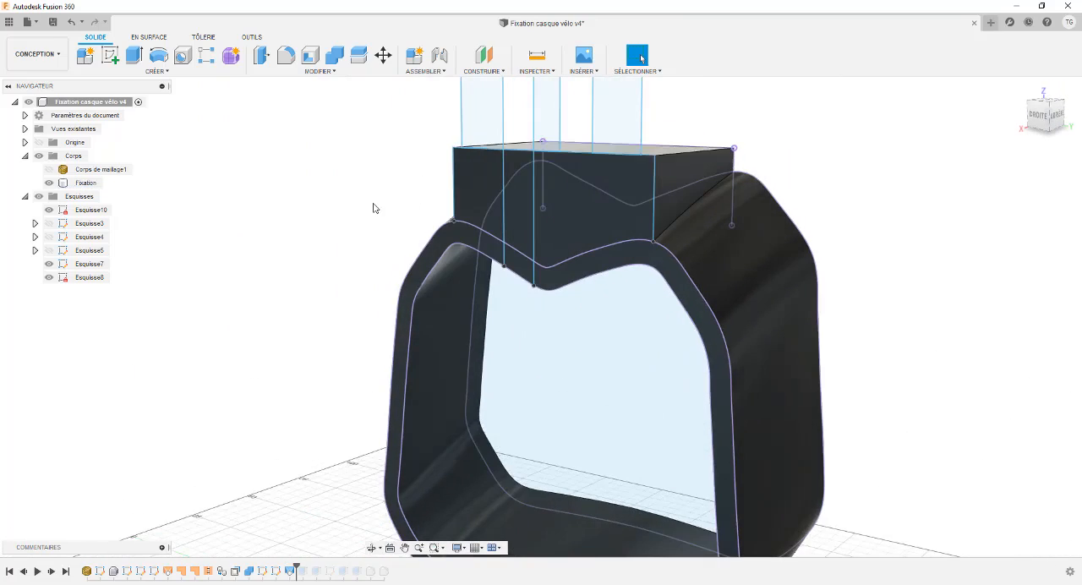
{"action": "scroll", "coordinate": [364, 205], "scroll_direction": "down", "scroll_amount": 4}
- Roll the history forward to include Extrusion1, which adds the three upright prongs
{"action": "middle_click_drag", "start_coordinate": [351, 206], "coordinate": [390, 202], "text": "shift"}
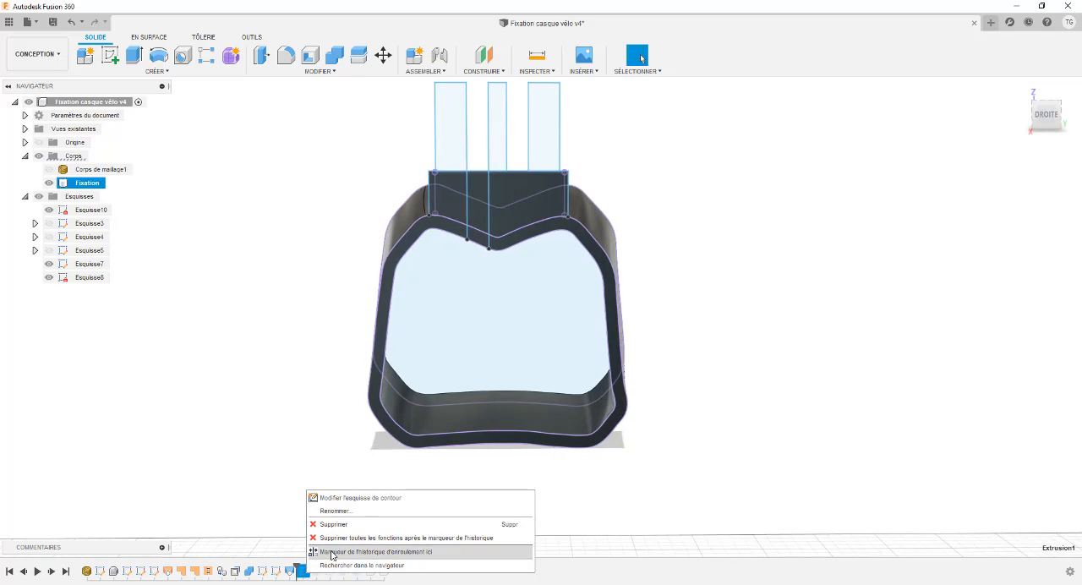
{"action": "left_click", "coordinate": [332, 554]}
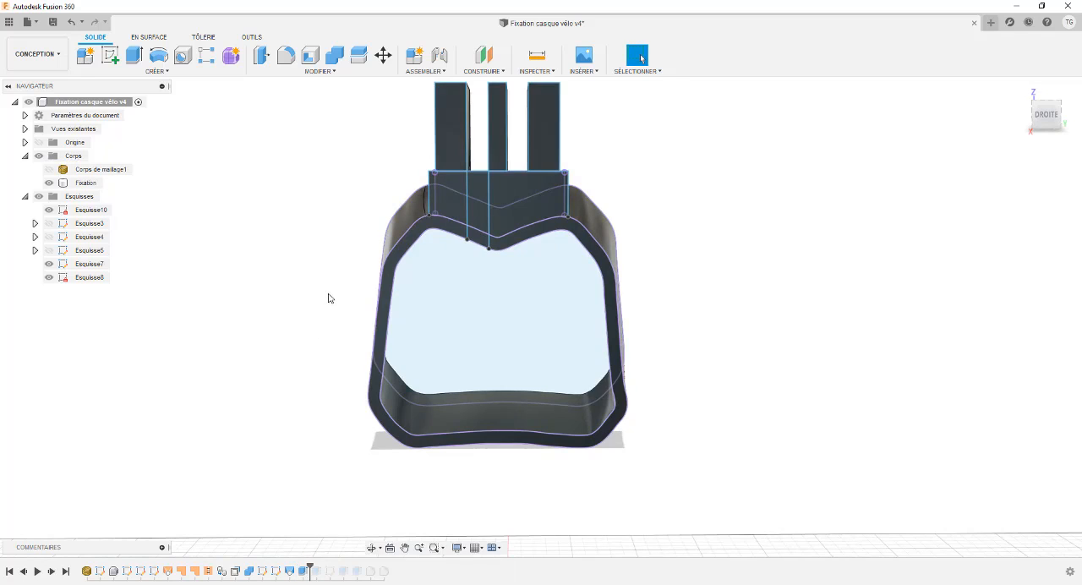
{"action": "middle_click_drag", "start_coordinate": [310, 350], "coordinate": [310, 228], "text": "shift"}
- Roll the history forward to include Extrusion2 and select the Esquisse7 contour of the slot in the block
{"action": "right_click", "coordinate": [315, 574]}
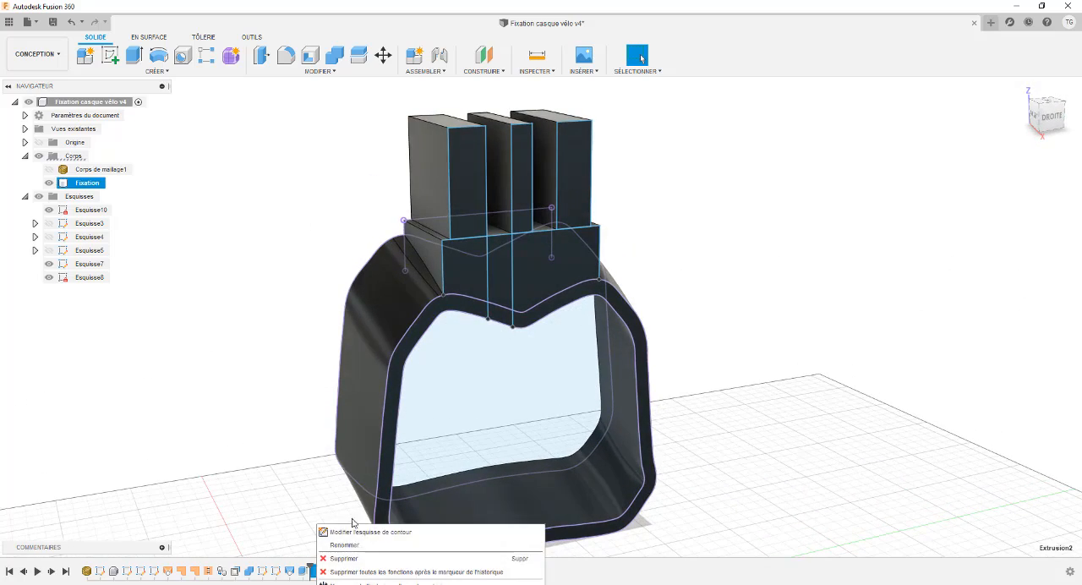
{"action": "left_click", "coordinate": [358, 583]}
{"action": "middle_click_drag", "start_coordinate": [280, 259], "coordinate": [258, 242], "text": "shift"}
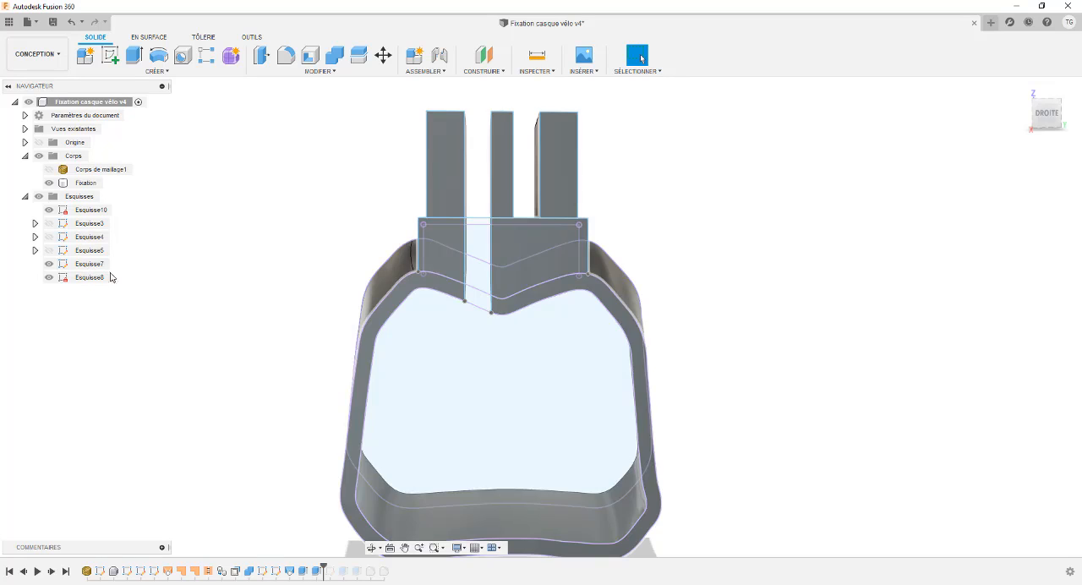
{"action": "mouse_move", "coordinate": [370, 217]}
{"action": "middle_mouse_down", "text": "shift"}
{"action": "mouse_move", "coordinate": [353, 217]}
{"action": "mouse_move", "coordinate": [369, 225]}
{"action": "middle_mouse_up", "text": "shift"}
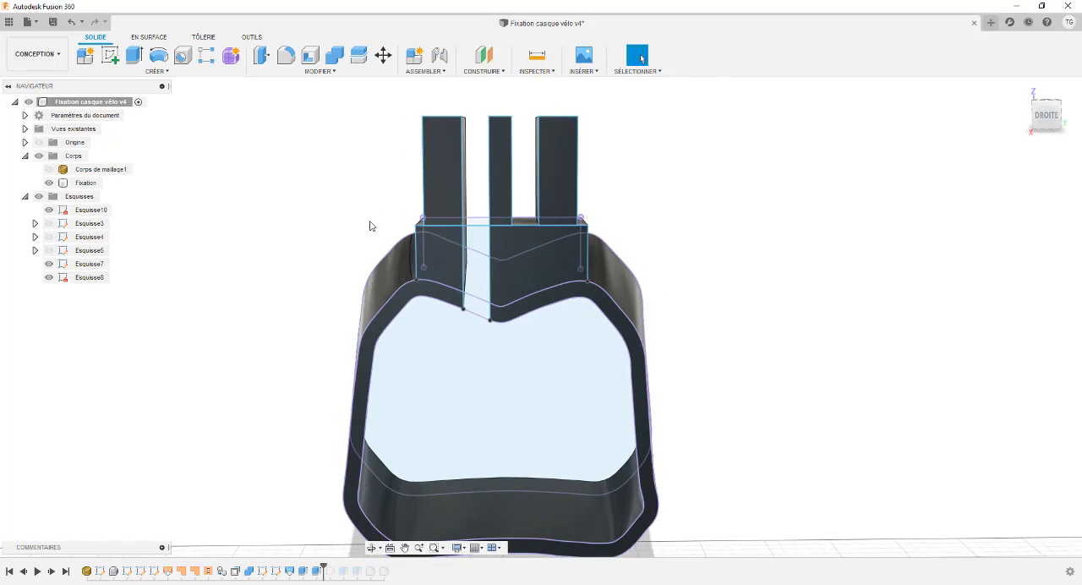
{"action": "left_click", "coordinate": [474, 247]}
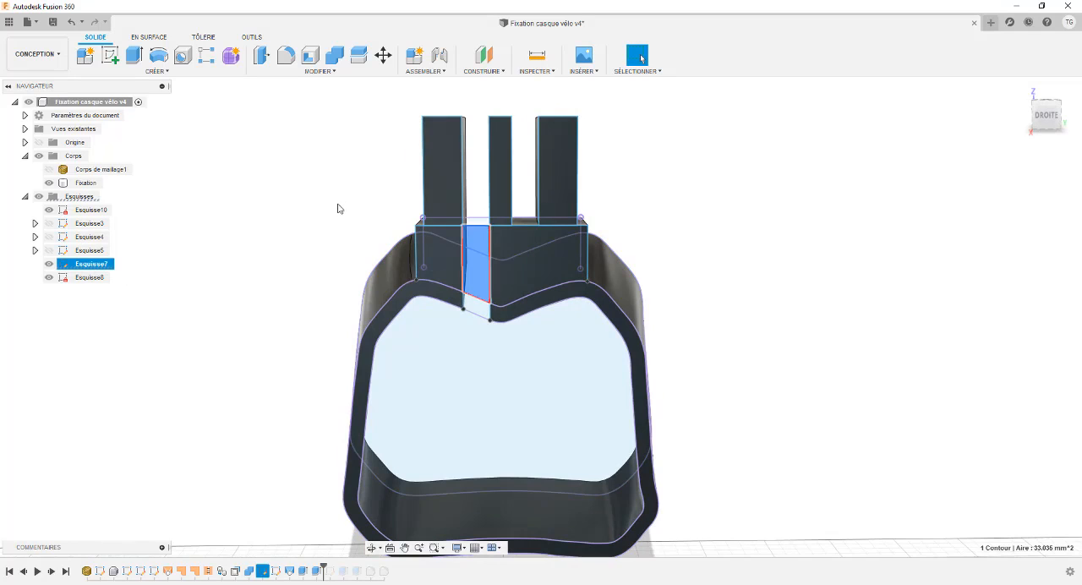
{"action": "middle_click_drag", "start_coordinate": [338, 207], "coordinate": [291, 252], "text": "shift"}
{"action": "scroll", "coordinate": [341, 210], "scroll_direction": "down", "scroll_amount": 3}
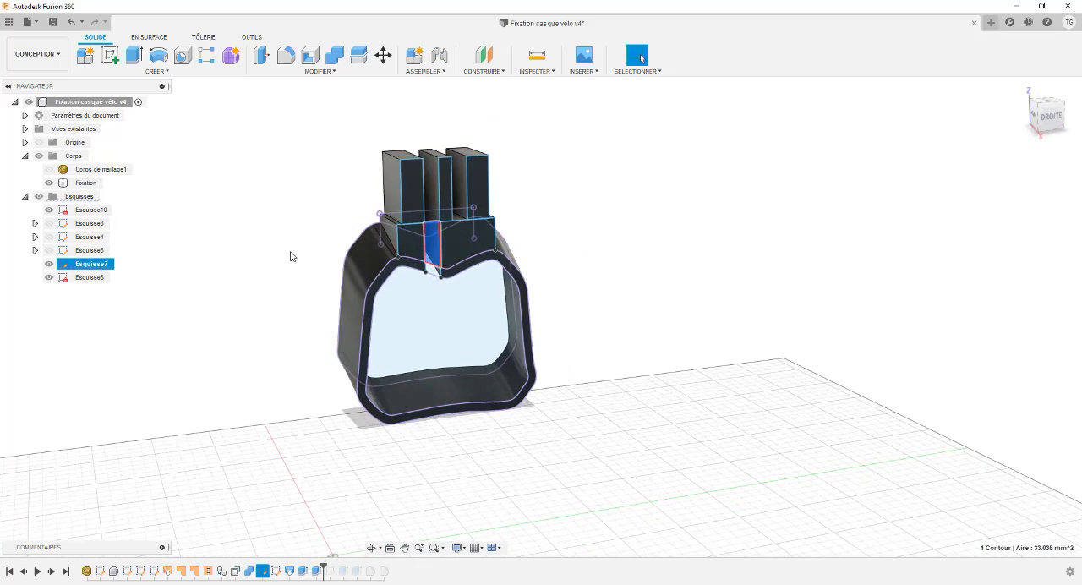
- Show the helmet mesh body again around the bracket
{"action": "left_click", "coordinate": [55, 173]}
{"action": "scroll", "coordinate": [355, 172], "scroll_direction": "up", "scroll_amount": 2}
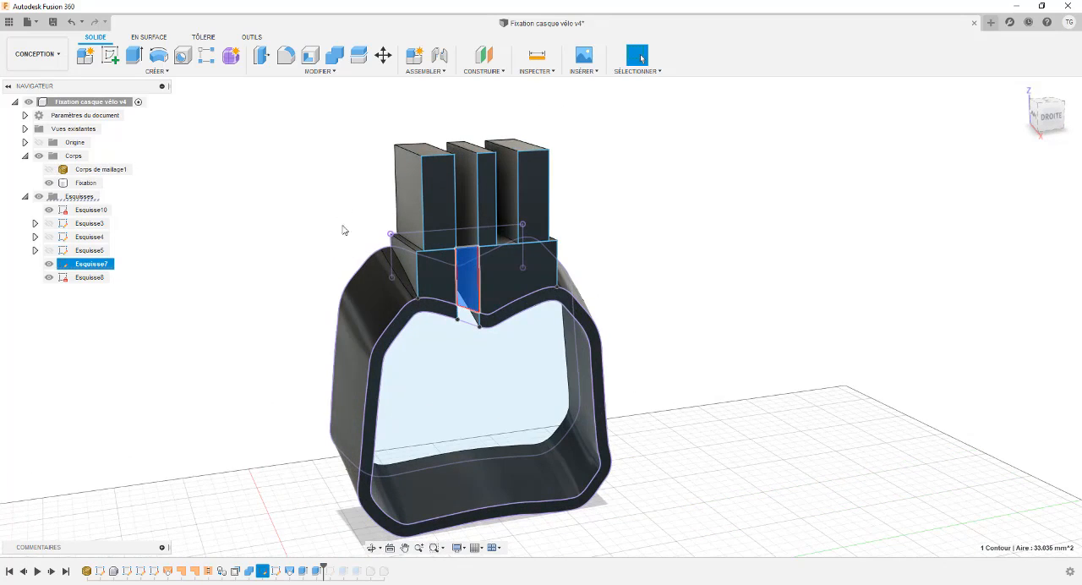
{"action": "scroll", "coordinate": [338, 246], "scroll_direction": "down", "scroll_amount": 2}
{"action": "middle_click_drag", "start_coordinate": [336, 245], "coordinate": [326, 231], "text": "shift"}
{"action": "left_click", "coordinate": [49, 170]}
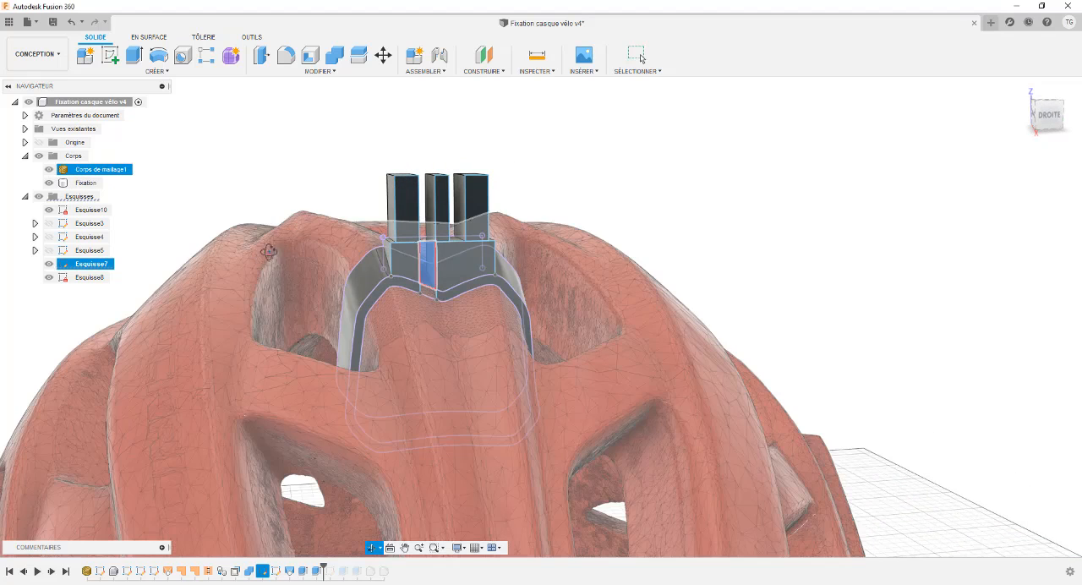
{"action": "mouse_move", "coordinate": [269, 252]}
{"action": "middle_mouse_down", "text": "shift"}
{"action": "mouse_move", "coordinate": [336, 292]}
{"action": "mouse_move", "coordinate": [252, 254]}
{"action": "middle_mouse_up", "text": "shift"}
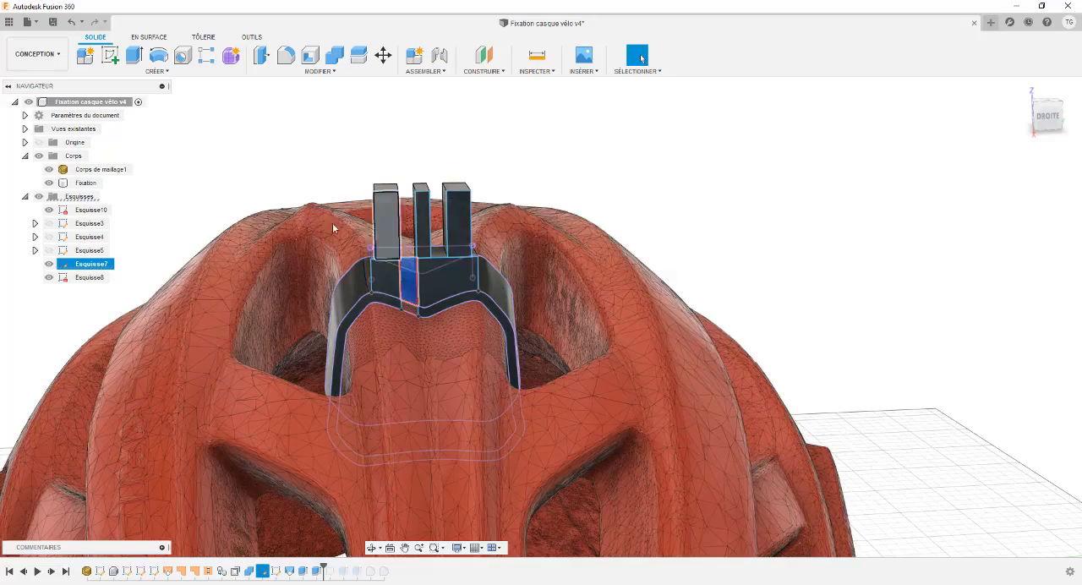
{"action": "middle_click_drag", "start_coordinate": [230, 230], "coordinate": [266, 224], "text": "shift"}
- Examine the slot and the three prongs against the helmet, both close up and from farther away
{"action": "scroll", "coordinate": [469, 227], "scroll_direction": "up", "scroll_amount": 5}
{"action": "middle_click_drag", "start_coordinate": [469, 227], "coordinate": [352, 219], "text": "shift"}
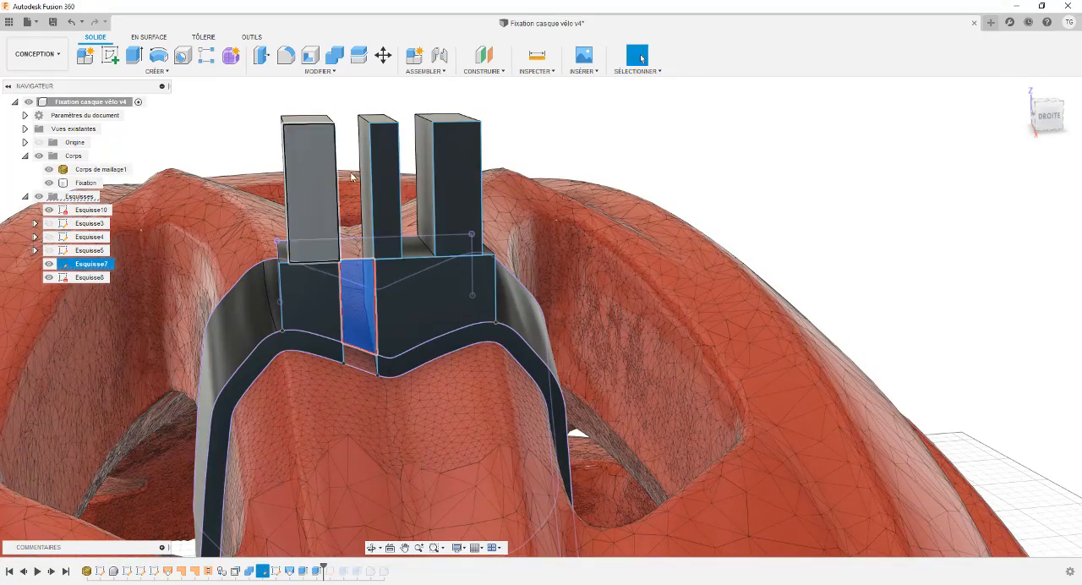
{"action": "scroll", "coordinate": [300, 190], "scroll_direction": "down", "scroll_amount": 3}
{"action": "middle_click_drag", "start_coordinate": [236, 191], "coordinate": [242, 169], "text": "shift"}
{"action": "scroll", "coordinate": [255, 204], "scroll_direction": "up", "scroll_amount": 4}
{"action": "mouse_move", "coordinate": [386, 218]}
{"action": "middle_mouse_down", "text": "shift"}
{"action": "mouse_move", "coordinate": [398, 245]}
{"action": "mouse_move", "coordinate": [385, 208]}
{"action": "middle_mouse_up", "text": "shift"}
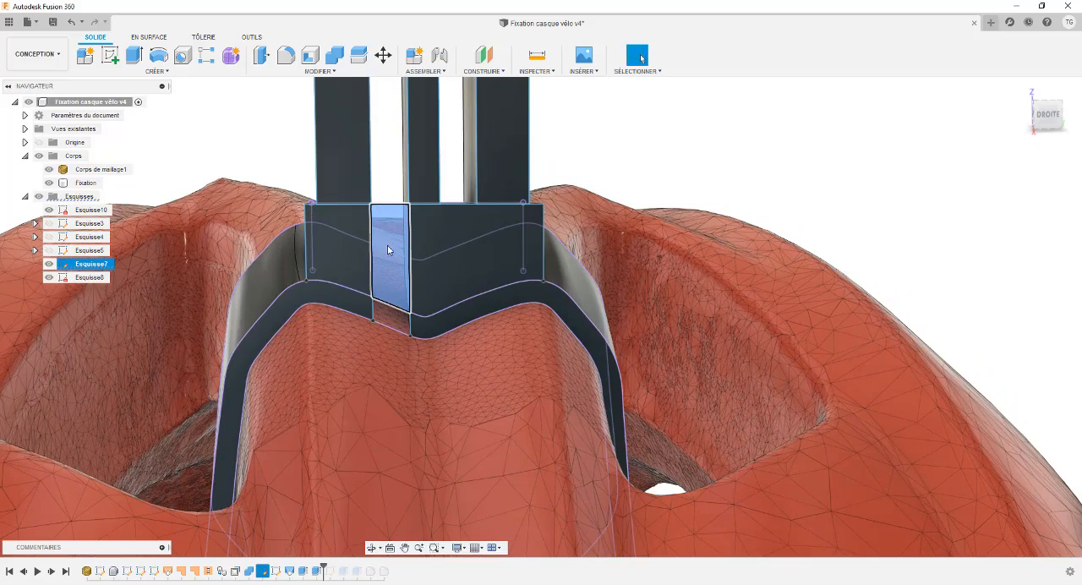
{"action": "scroll", "coordinate": [389, 247], "scroll_direction": "down", "scroll_amount": 4}
{"action": "mouse_move", "coordinate": [391, 260]}
{"action": "middle_mouse_down", "text": "shift"}
{"action": "mouse_move", "coordinate": [409, 245]}
{"action": "mouse_move", "coordinate": [390, 242]}
{"action": "middle_mouse_up", "text": "shift"}
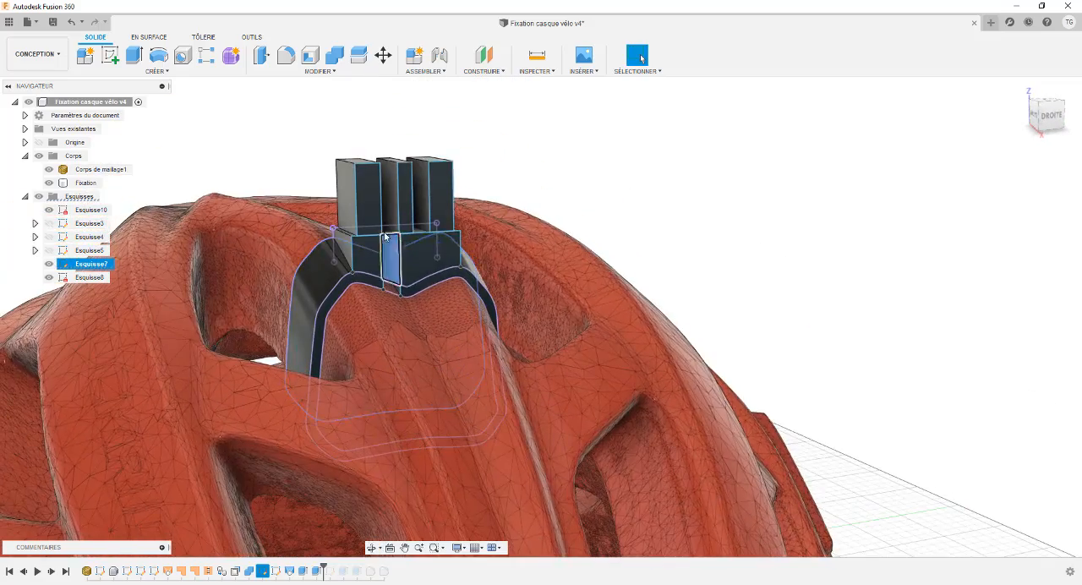
{"action": "scroll", "coordinate": [390, 241], "scroll_direction": "up", "scroll_amount": 3}
{"action": "scroll", "coordinate": [374, 249], "scroll_direction": "down", "scroll_amount": 5}
{"action": "scroll", "coordinate": [359, 221], "scroll_direction": "up", "scroll_amount": 2}
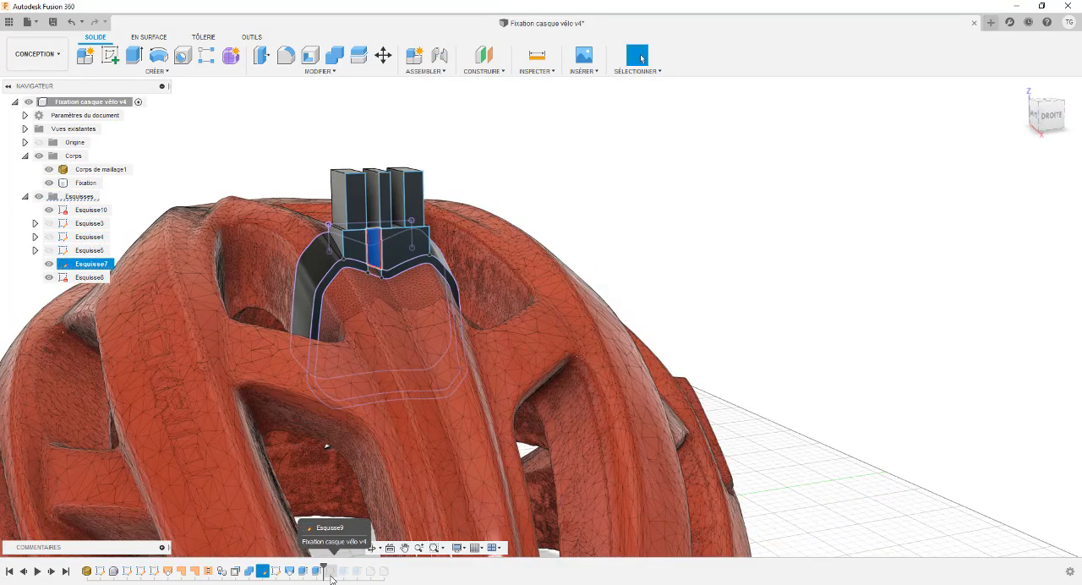
- Roll the history forward to just after Esquisse9 and make that sketch visible
{"action": "right_click", "coordinate": [330, 575]}
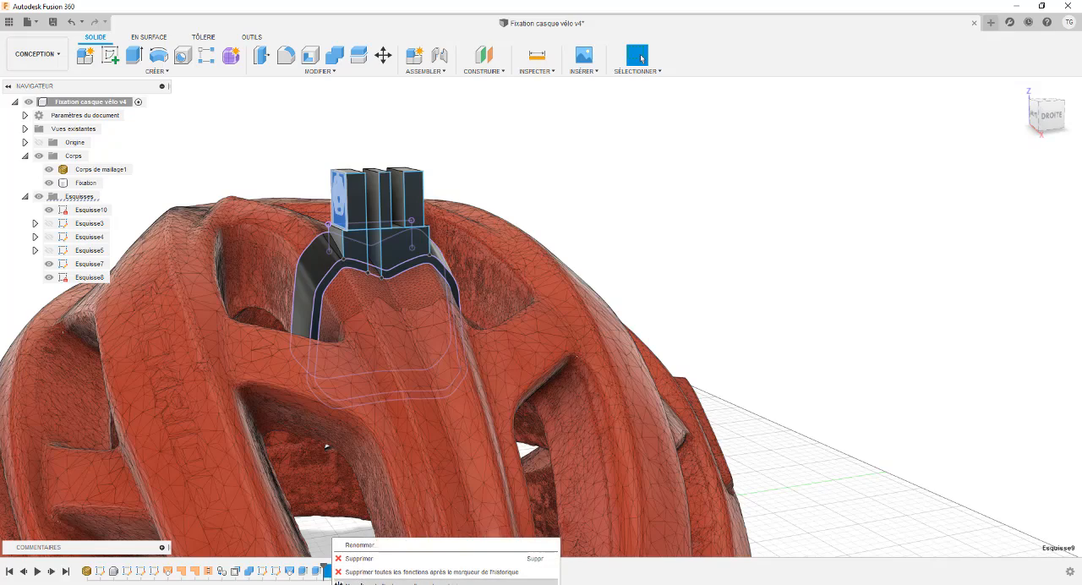
{"action": "left_click", "coordinate": [362, 583]}
{"action": "middle_click_drag", "start_coordinate": [222, 249], "coordinate": [284, 252], "text": "shift"}
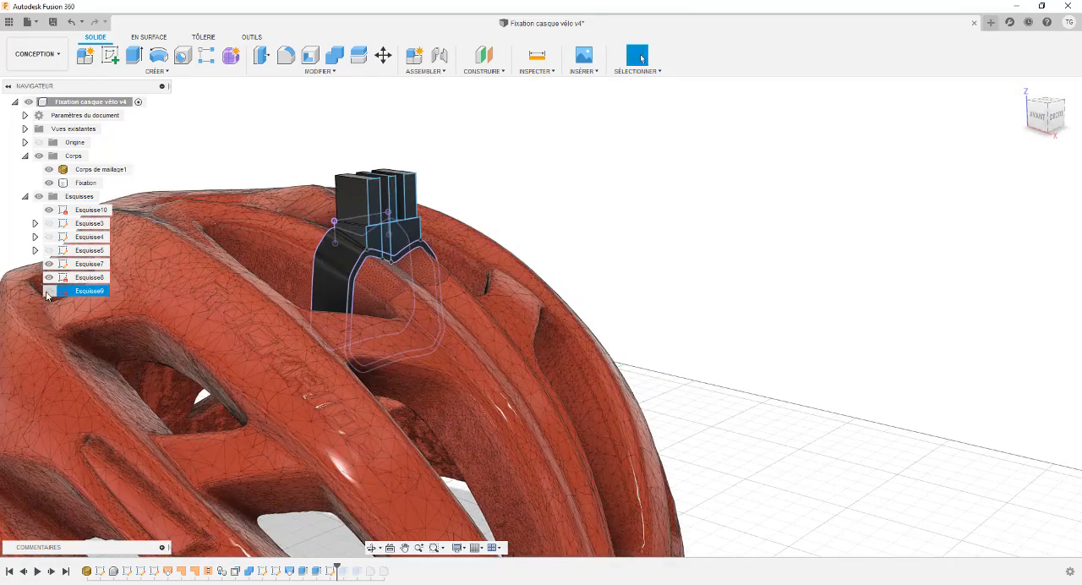
{"action": "left_click", "coordinate": [49, 291]}
- Examine Esquisse9 on the outer prong's face by selecting the contour surrounding the hexagon
{"action": "scroll", "coordinate": [326, 165], "scroll_direction": "up", "scroll_amount": 5}
{"action": "mouse_move", "coordinate": [302, 191]}
{"action": "middle_mouse_down", "text": "shift"}
{"action": "mouse_move", "coordinate": [423, 199]}
{"action": "mouse_move", "coordinate": [208, 199]}
{"action": "mouse_move", "coordinate": [359, 207]}
{"action": "middle_mouse_up", "text": "shift"}
{"action": "left_click", "coordinate": [448, 203]}
{"action": "middle_click_drag", "start_coordinate": [270, 189], "coordinate": [376, 203]}
{"action": "scroll", "coordinate": [381, 207], "scroll_direction": "up", "scroll_amount": 2}
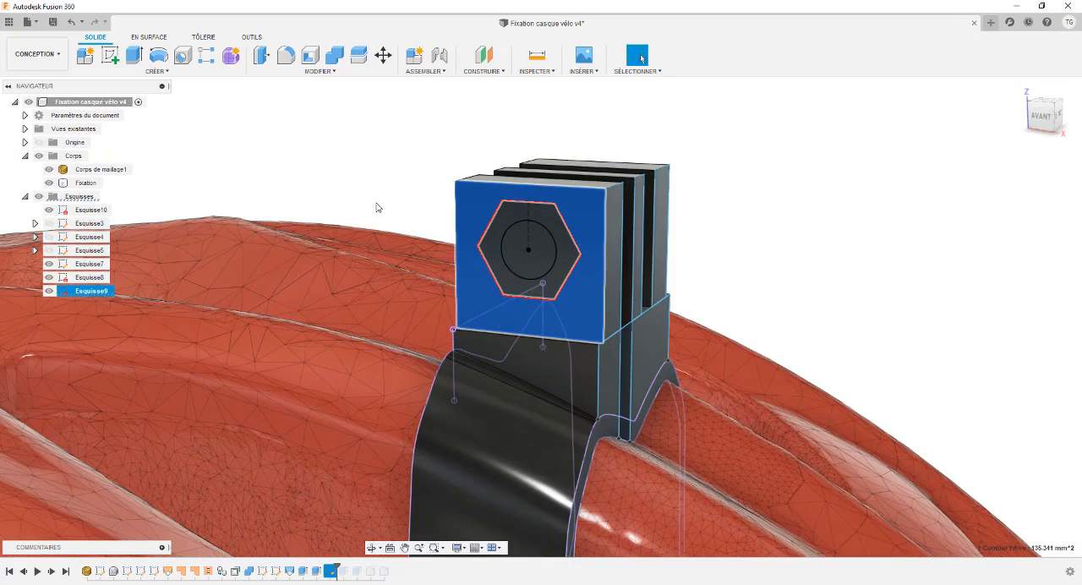
- Examine Esquisse9's profiles by selecting the hexagon area and the inner circle on the outer prong
{"action": "left_click", "coordinate": [514, 216]}
{"action": "left_click", "coordinate": [516, 248]}
{"action": "middle_click_drag", "start_coordinate": [416, 165], "coordinate": [397, 160], "text": "shift"}
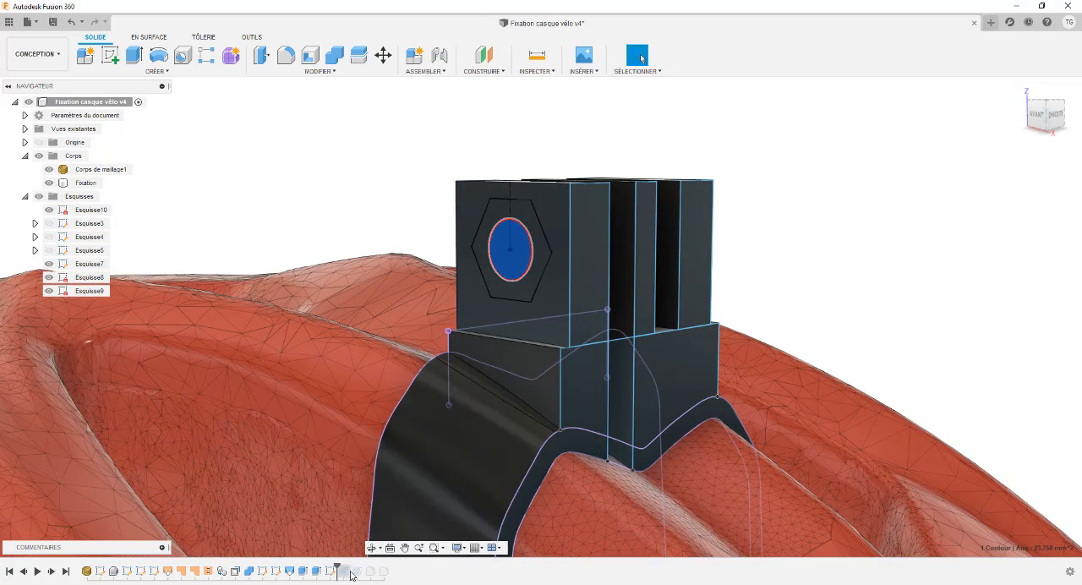
- Roll the history forward through the extrusion following Esquisse9 to the final feature, with the sketches folder hidden
{"action": "right_click", "coordinate": [352, 575]}
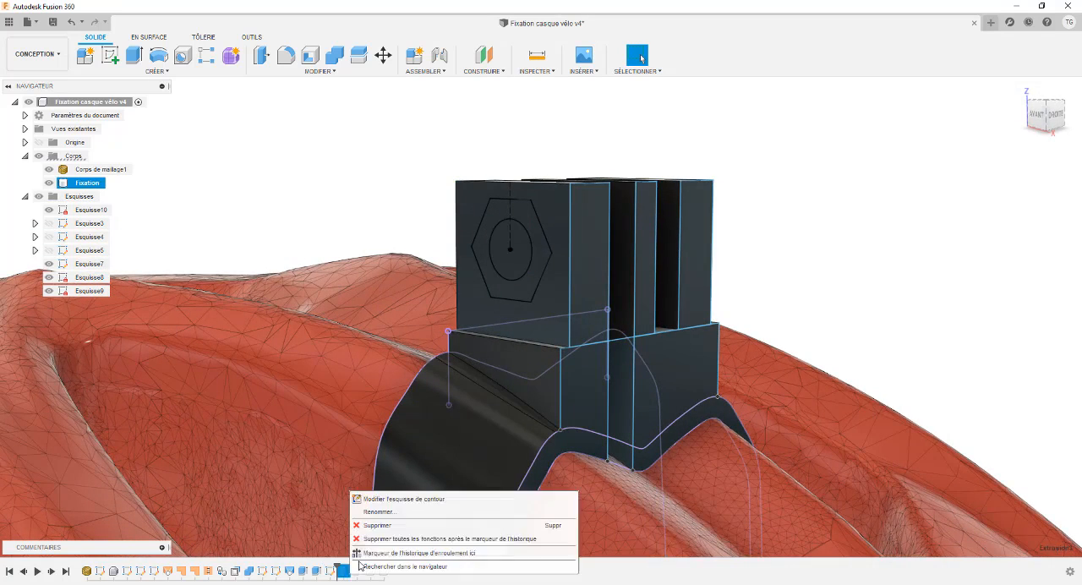
{"action": "left_click", "coordinate": [406, 549]}
{"action": "middle_click_drag", "start_coordinate": [415, 237], "coordinate": [398, 234], "text": "shift"}
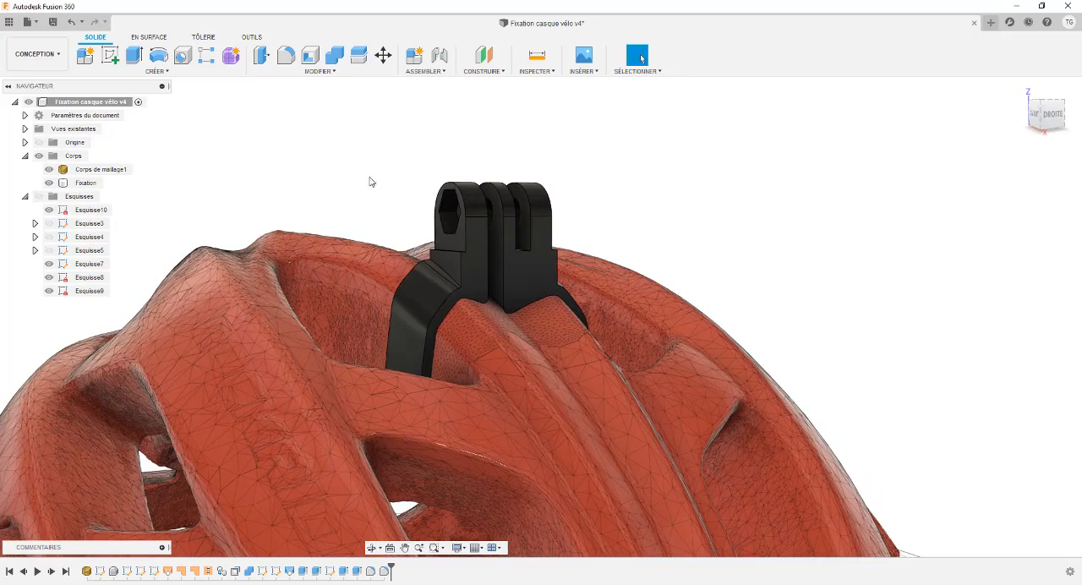
- Examine the finished mount with its rounded prongs and hexagonal recess on the helmet, from several angles and distances
{"action": "scroll", "coordinate": [368, 190], "scroll_direction": "down", "scroll_amount": 3}
{"action": "middle_click_drag", "start_coordinate": [380, 190], "coordinate": [425, 199], "text": "shift"}
{"action": "scroll", "coordinate": [424, 200], "scroll_direction": "up", "scroll_amount": 5}
{"action": "scroll", "coordinate": [372, 296], "scroll_direction": "down", "scroll_amount": 4}
{"action": "middle_click_drag", "start_coordinate": [367, 301], "coordinate": [338, 251], "text": "shift"}
{"action": "middle_click_drag", "start_coordinate": [337, 237], "coordinate": [335, 260], "text": "shift"}
{"action": "left_click", "coordinate": [135, 243]}
{"action": "middle_click_drag", "start_coordinate": [223, 202], "coordinate": [359, 256], "text": "shift"}
{"action": "scroll", "coordinate": [239, 221], "scroll_direction": "down", "scroll_amount": 2}
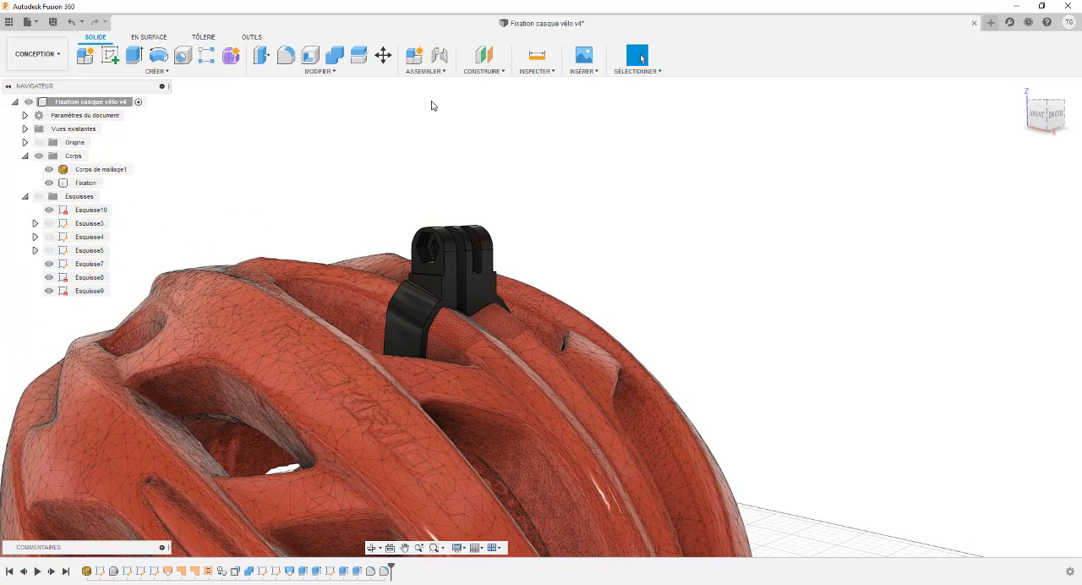
- Cut the model with a section analysis based on the mount's front face, offsetting the plane to -5.00 mm
{"action": "left_click", "coordinate": [535, 71]}
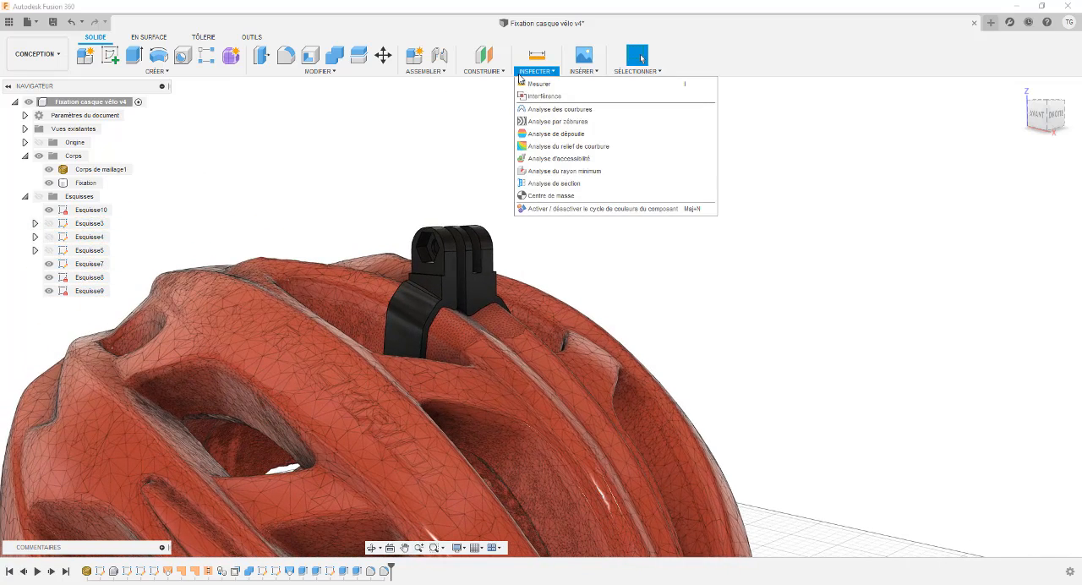
{"action": "left_click", "coordinate": [539, 187]}
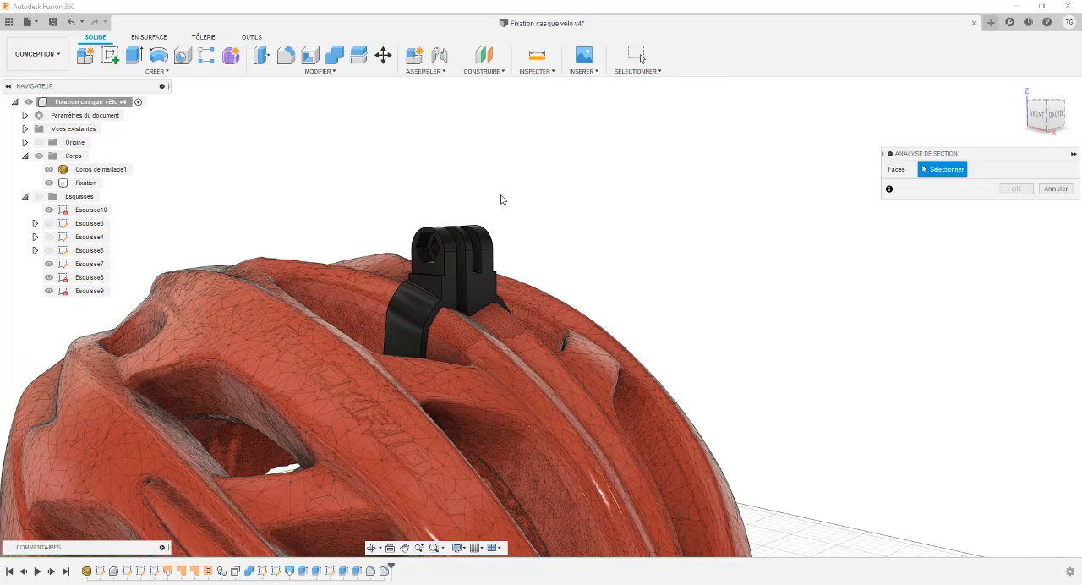
{"action": "left_click", "coordinate": [473, 284]}
{"action": "mouse_move", "coordinate": [370, 222]}
{"action": "middle_mouse_down", "text": "shift"}
{"action": "mouse_move", "coordinate": [344, 217]}
{"action": "mouse_move", "coordinate": [372, 224]}
{"action": "middle_mouse_up", "text": "shift"}
{"action": "mouse_move", "coordinate": [498, 282]}
{"action": "left_mouse_down"}
{"action": "mouse_move", "coordinate": [459, 282]}
{"action": "mouse_move", "coordinate": [484, 286]}
{"action": "left_mouse_up"}
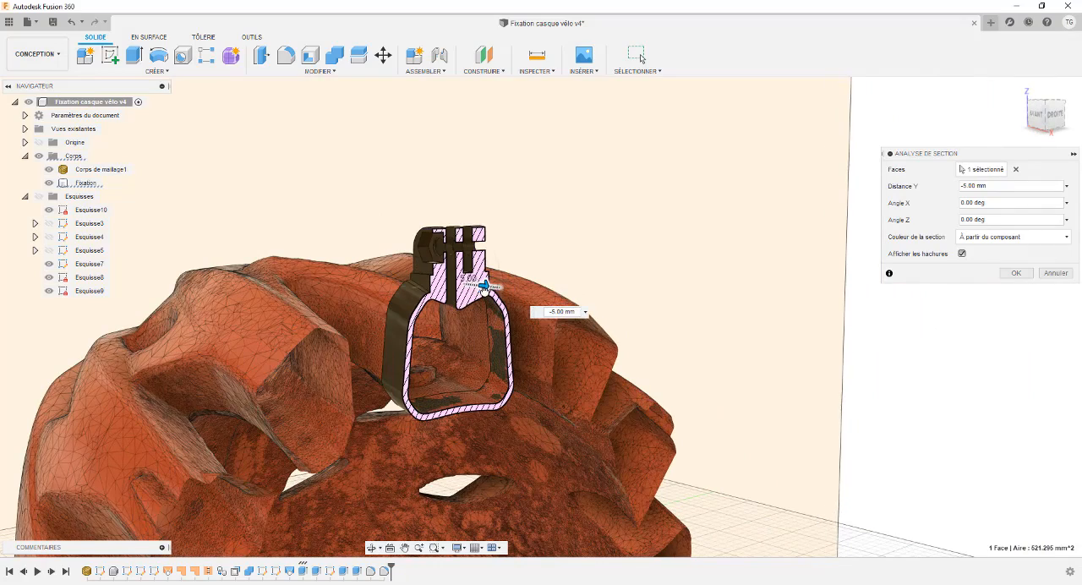
- Inspect the sectioned prongs, bolt hole and strap loop closely, and cancel the section analysis
{"action": "middle_click_drag", "start_coordinate": [487, 289], "coordinate": [367, 249], "text": "shift"}
{"action": "mouse_move", "coordinate": [493, 245]}
{"action": "left_mouse_down"}
{"action": "mouse_move", "coordinate": [507, 244]}
{"action": "mouse_move", "coordinate": [496, 244]}
{"action": "left_mouse_up"}
{"action": "middle_click_drag", "start_coordinate": [414, 250], "coordinate": [387, 268], "text": "shift"}
{"action": "left_click", "coordinate": [1054, 275]}
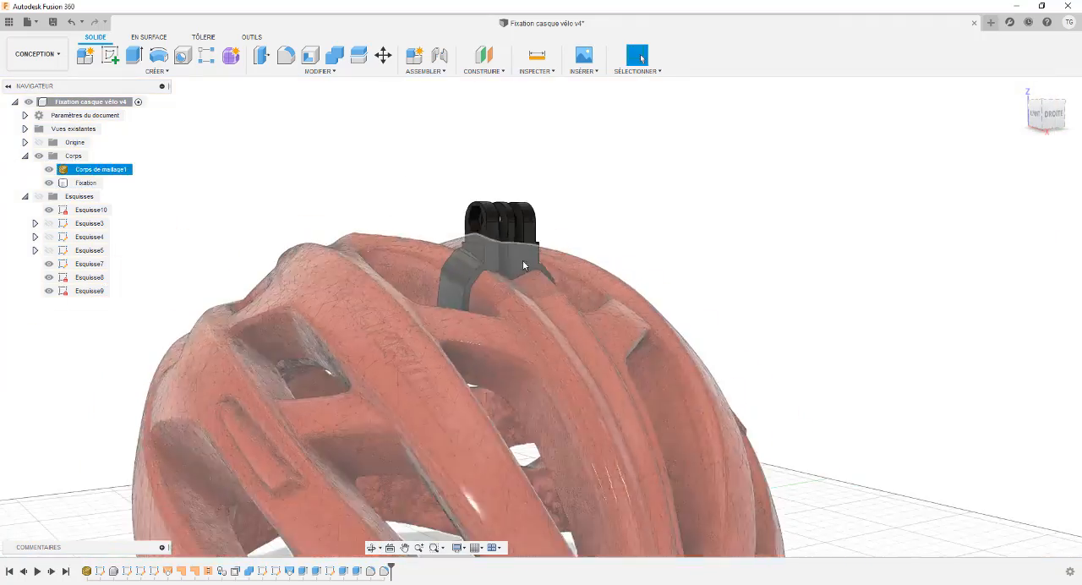
- Examine the complete helmet with the mount in place from the opposite side and the front
{"action": "middle_click_drag", "start_coordinate": [522, 260], "coordinate": [485, 192], "text": "shift"}
{"action": "scroll", "coordinate": [381, 179], "scroll_direction": "down", "scroll_amount": 3}
{"action": "scroll", "coordinate": [349, 157], "scroll_direction": "up", "scroll_amount": 3}
{"action": "scroll", "coordinate": [385, 175], "scroll_direction": "down", "scroll_amount": 3}
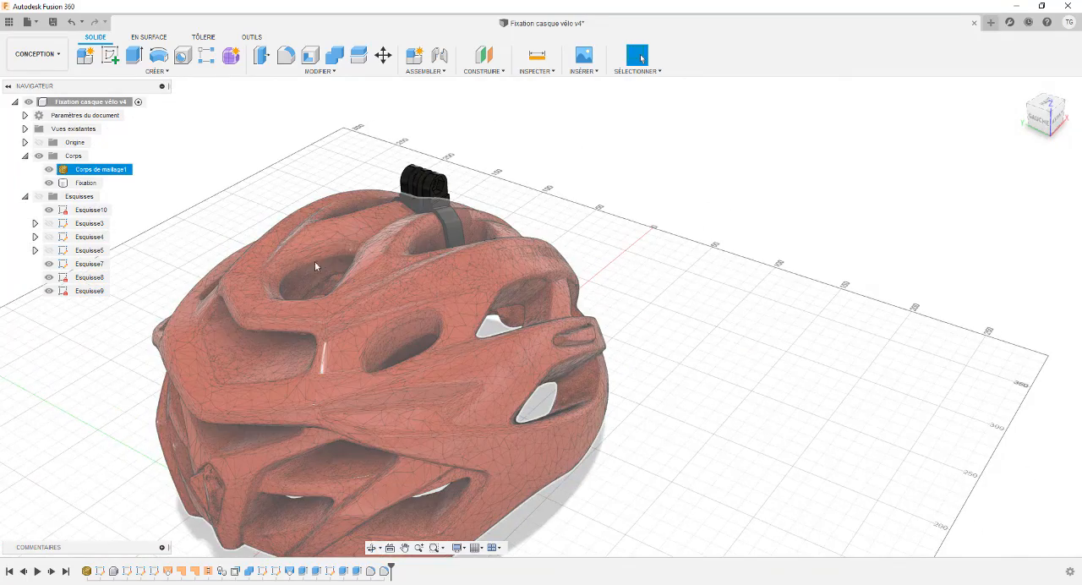
{"action": "middle_click_drag", "start_coordinate": [357, 252], "coordinate": [294, 208], "text": "shift"}
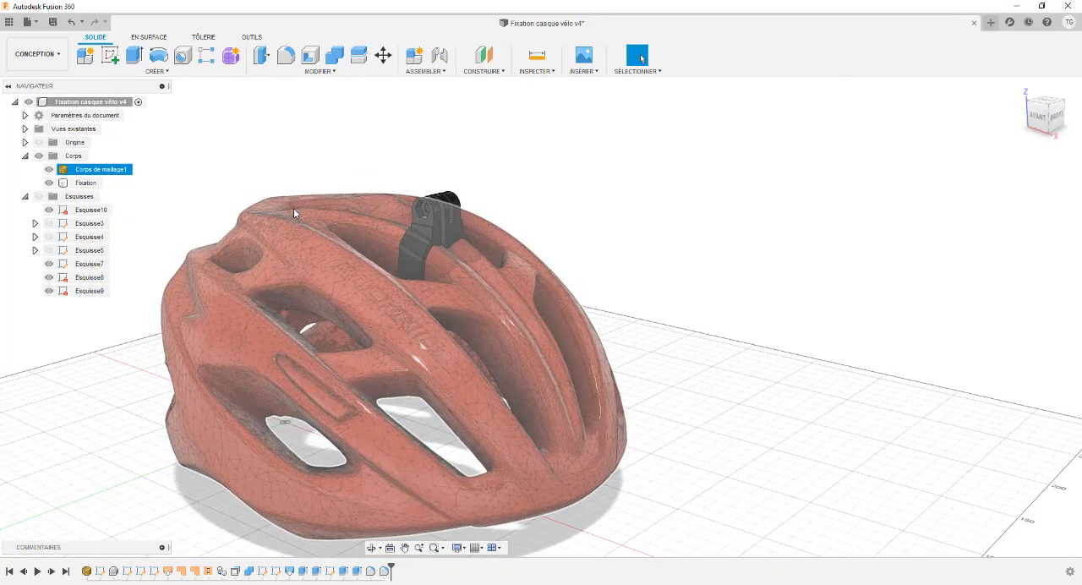